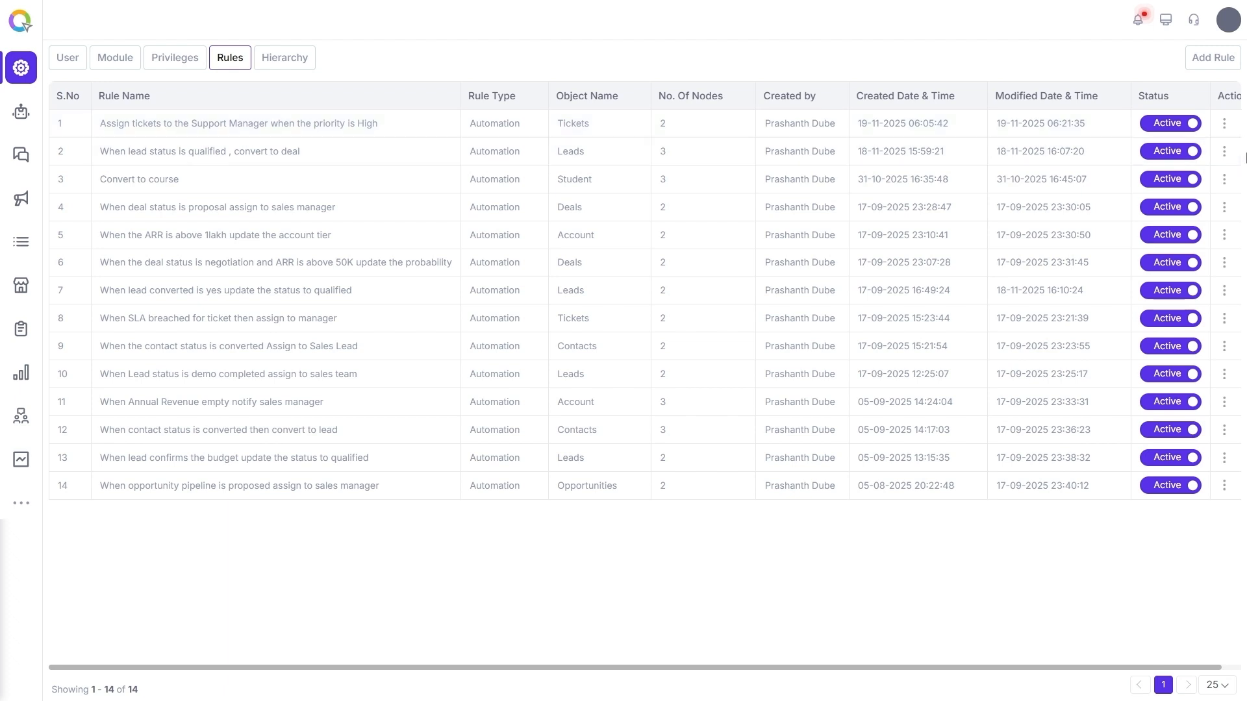
Open the configuration of the rule "Assign tickets to the Support Manager when the priority is High" and review its If Exist conditions.
{"action": "left_click", "coordinate": [1224, 127]}
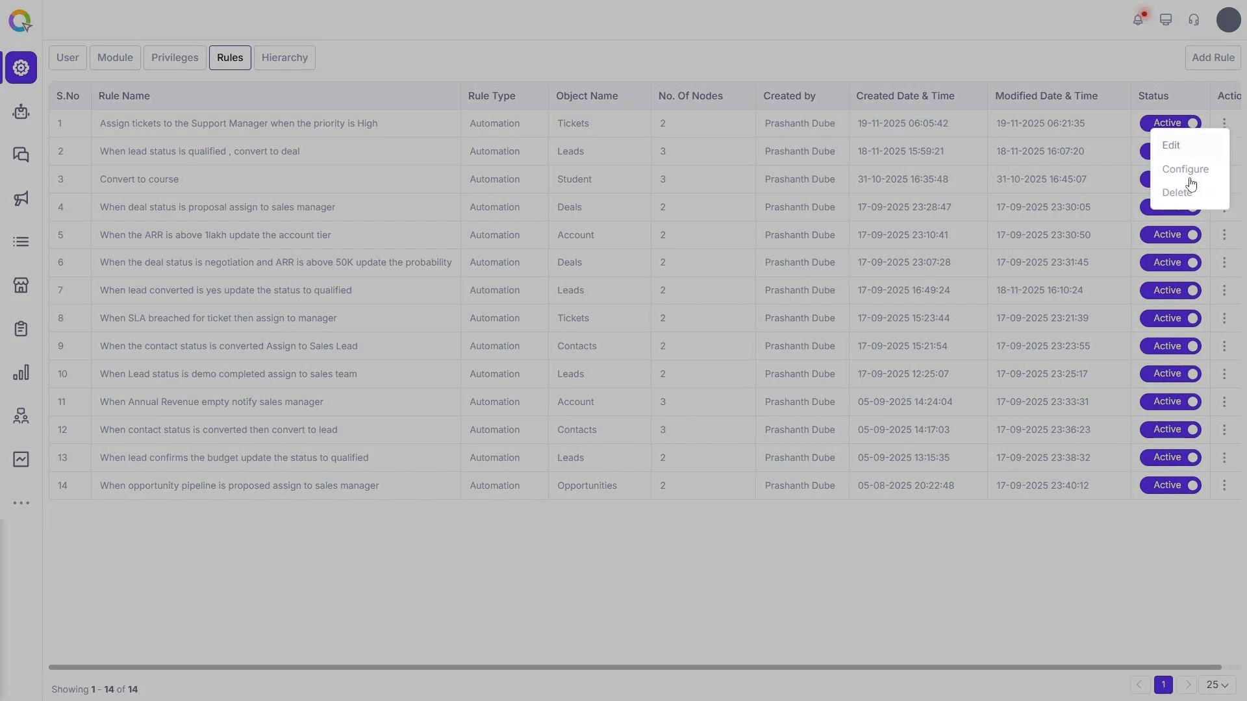
{"action": "left_click", "coordinate": [1187, 171]}
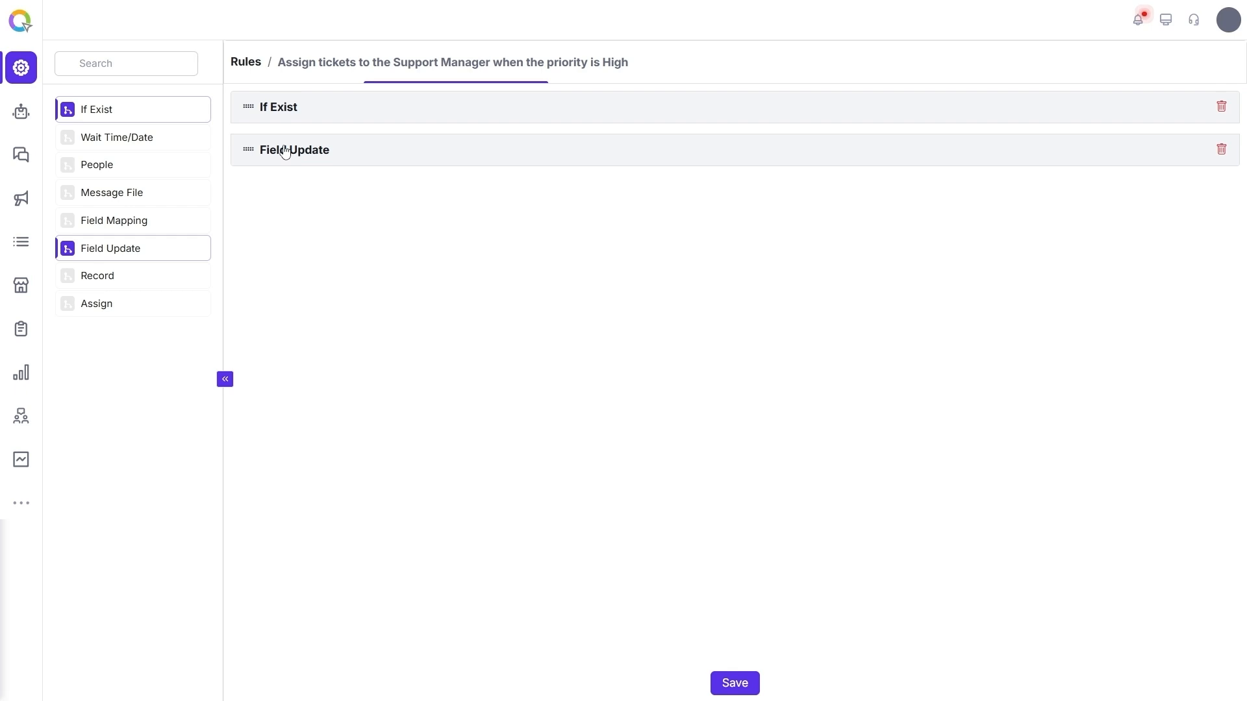
{"action": "left_click", "coordinate": [309, 109]}
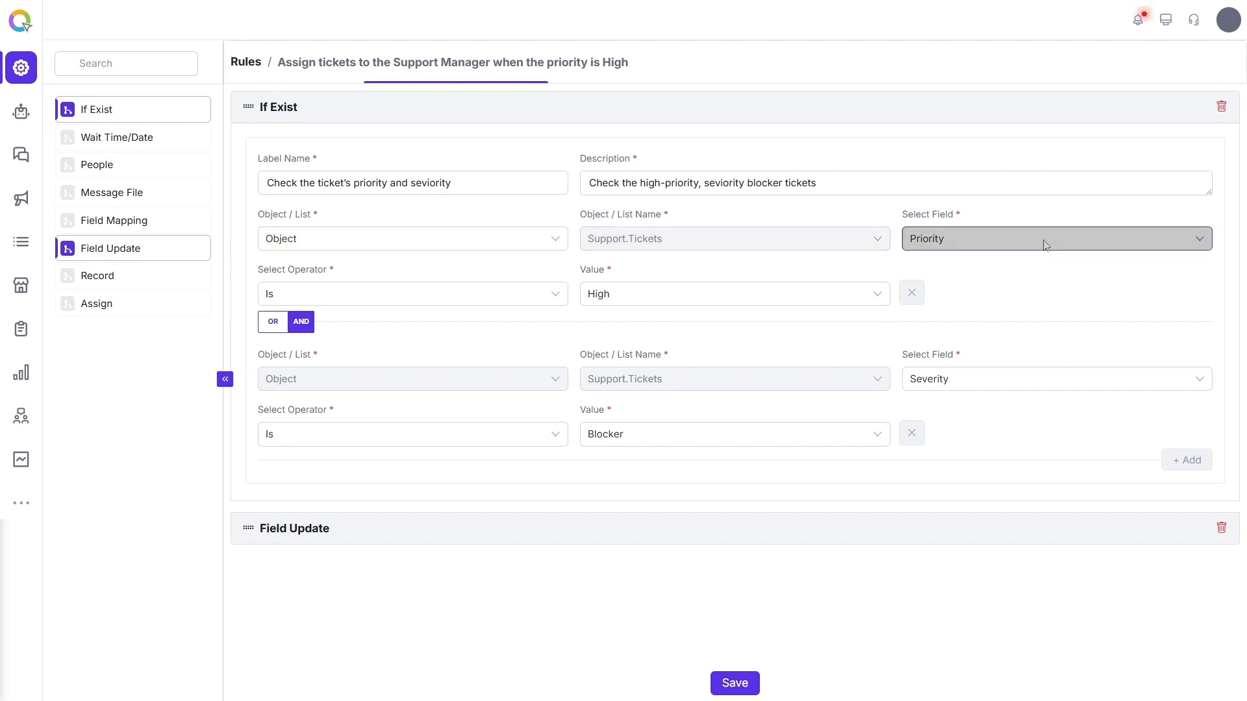
{"action": "left_click", "coordinate": [362, 295]}
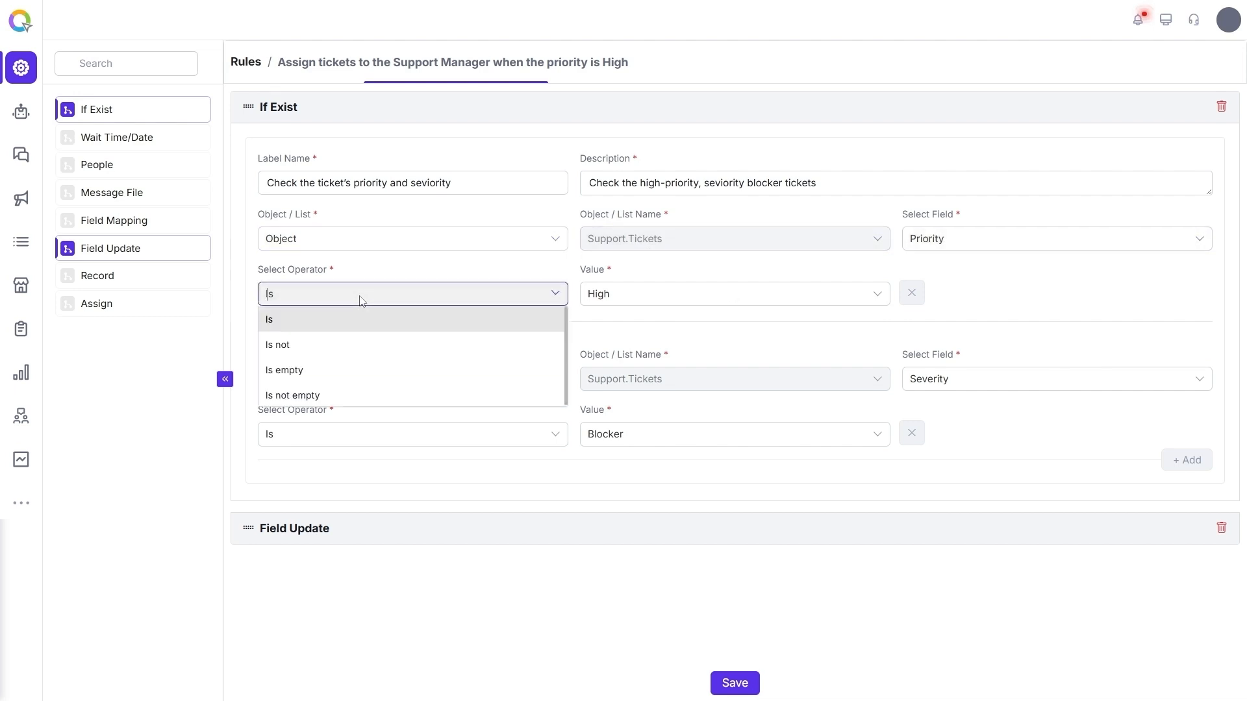
{"action": "left_click", "coordinate": [820, 297]}
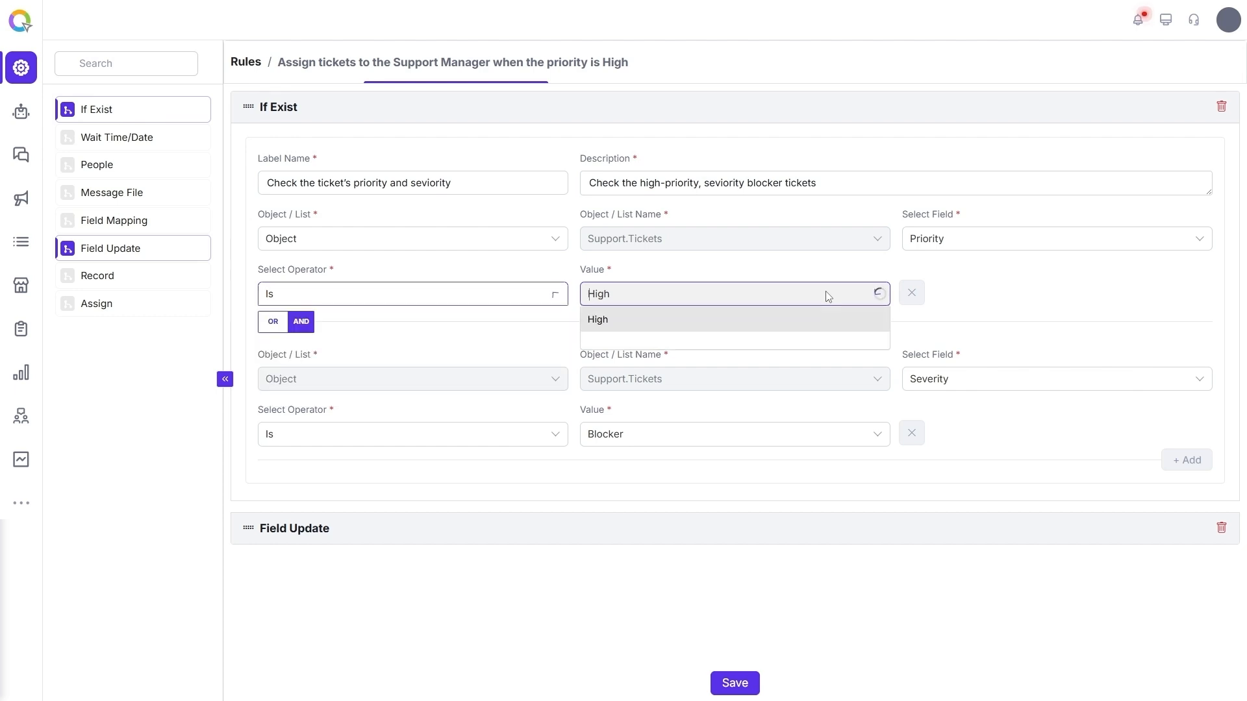
{"action": "left_click", "coordinate": [1020, 301]}
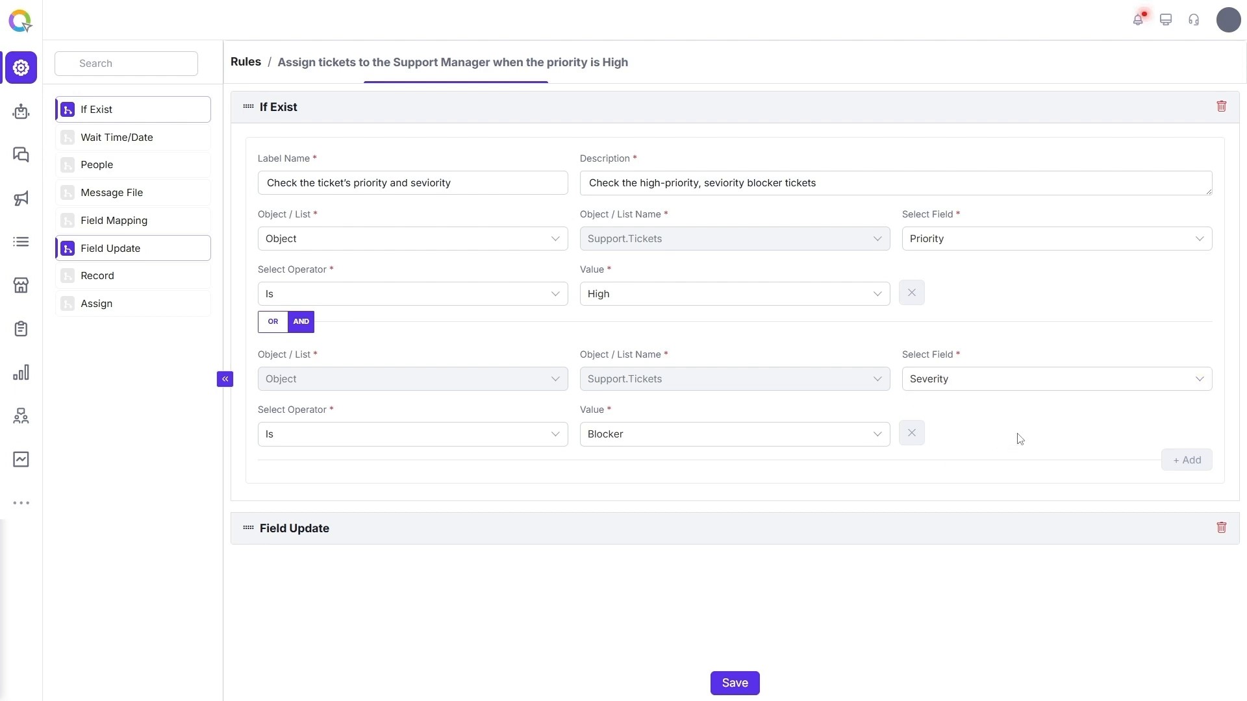
Review the rule's Field Update node, including its record type and assignee value options, and save the rule.
{"action": "left_click", "coordinate": [372, 537]}
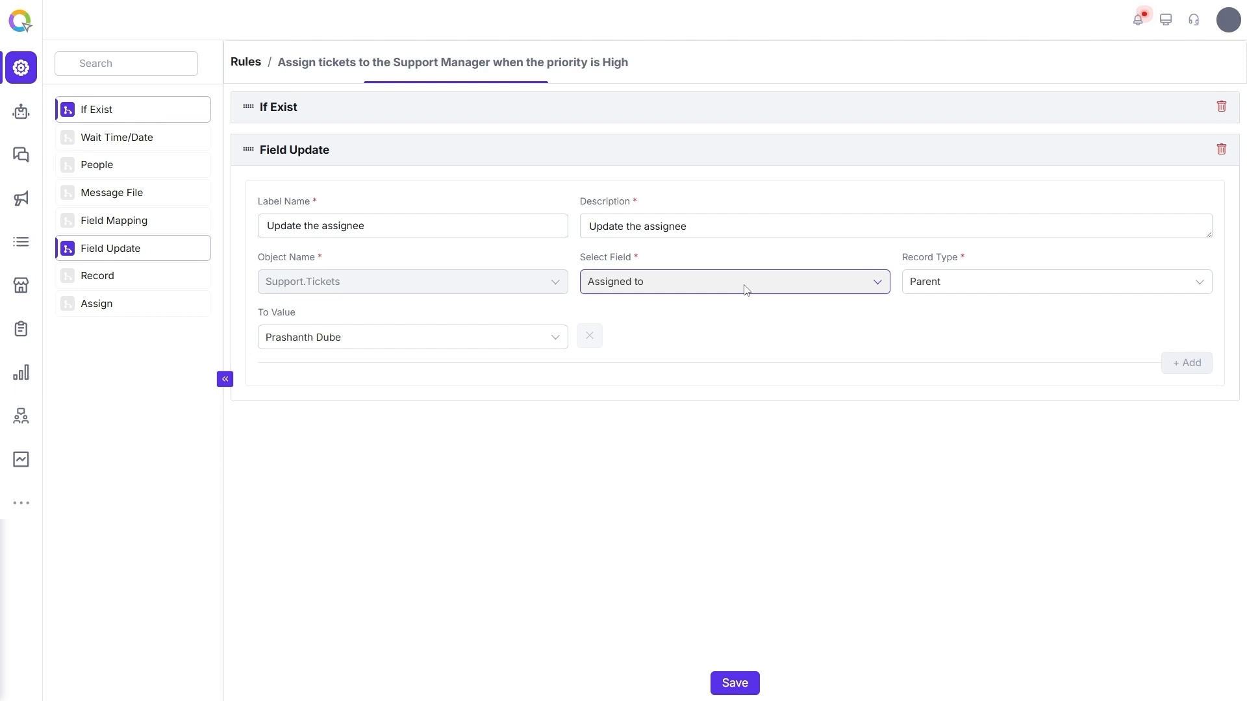
{"action": "left_click", "coordinate": [963, 297]}
{"action": "left_click", "coordinate": [614, 357]}
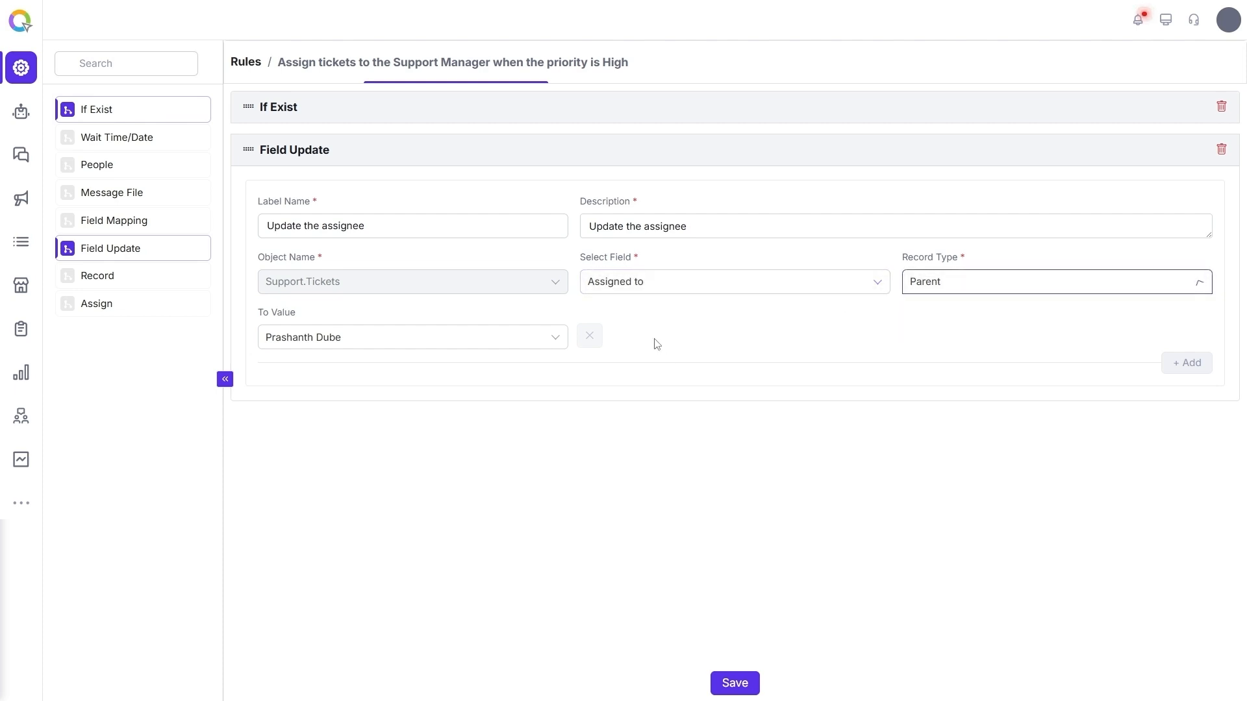
{"action": "left_click", "coordinate": [500, 344]}
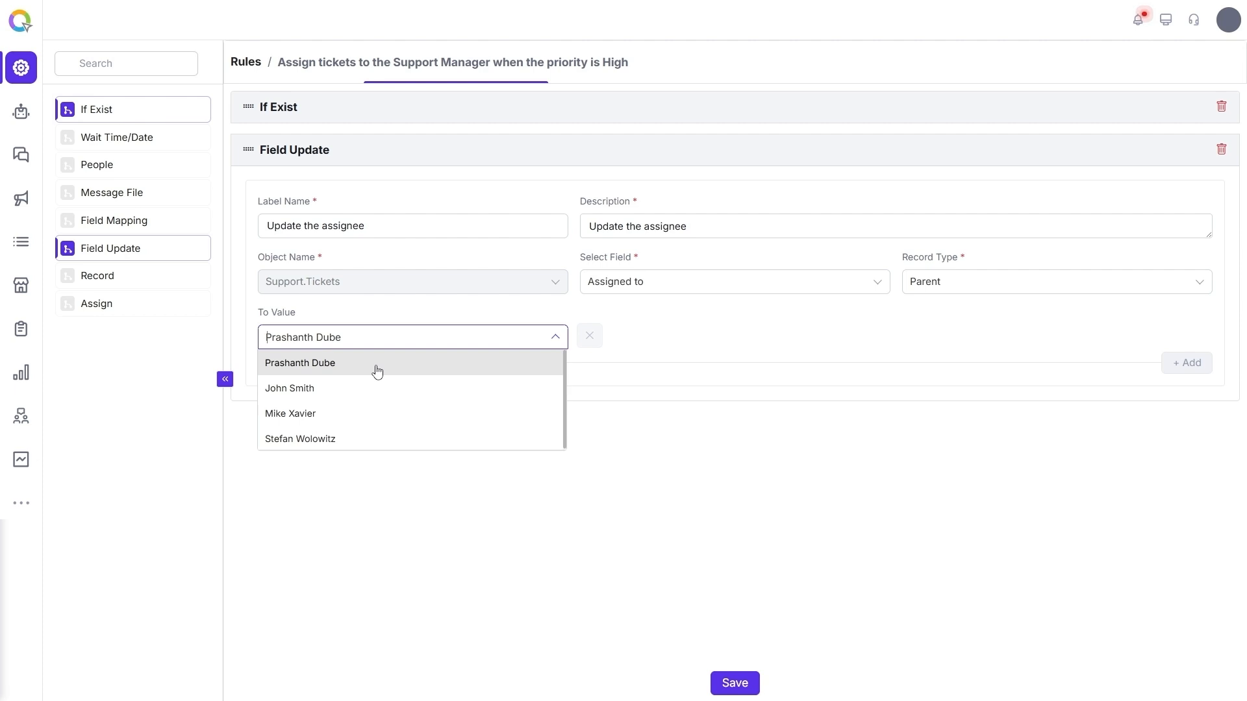
{"action": "left_click", "coordinate": [716, 342]}
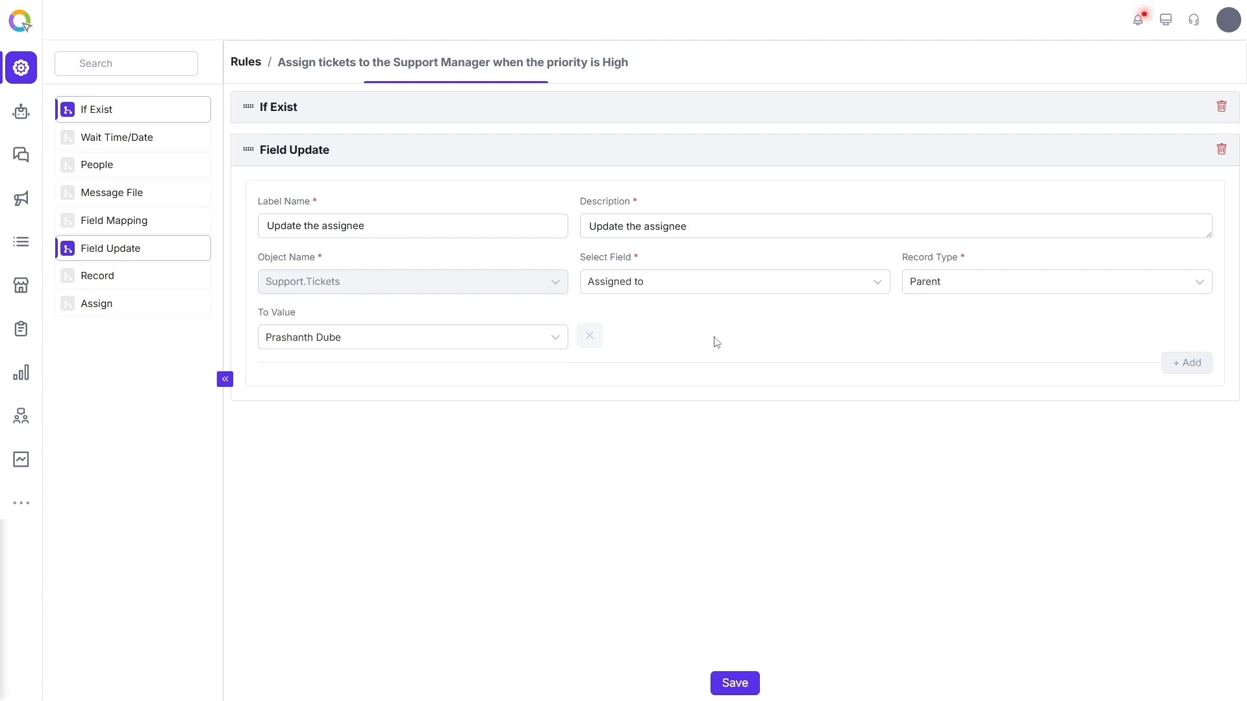
{"action": "left_click", "coordinate": [735, 682]}
Open the Tickets records and set up a filter where Priority is High.
{"action": "left_click", "coordinate": [22, 504]}
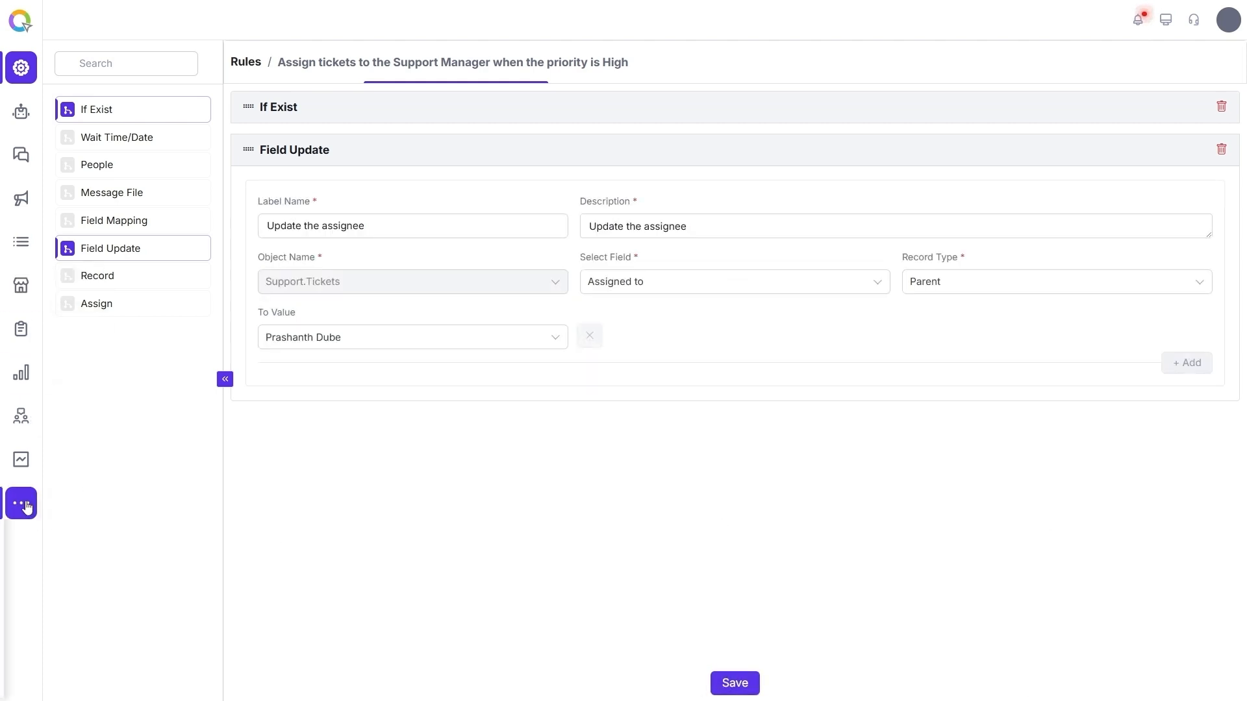
{"action": "left_click", "coordinate": [112, 146]}
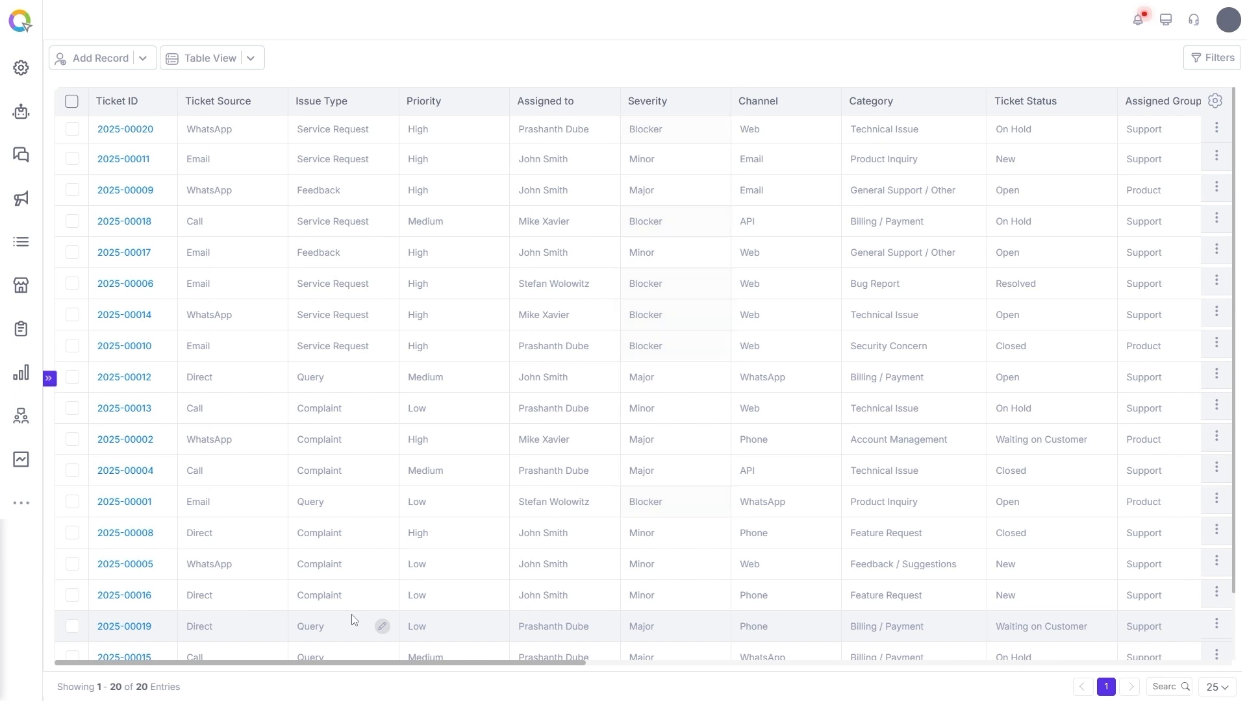
{"action": "left_click", "coordinate": [1209, 60]}
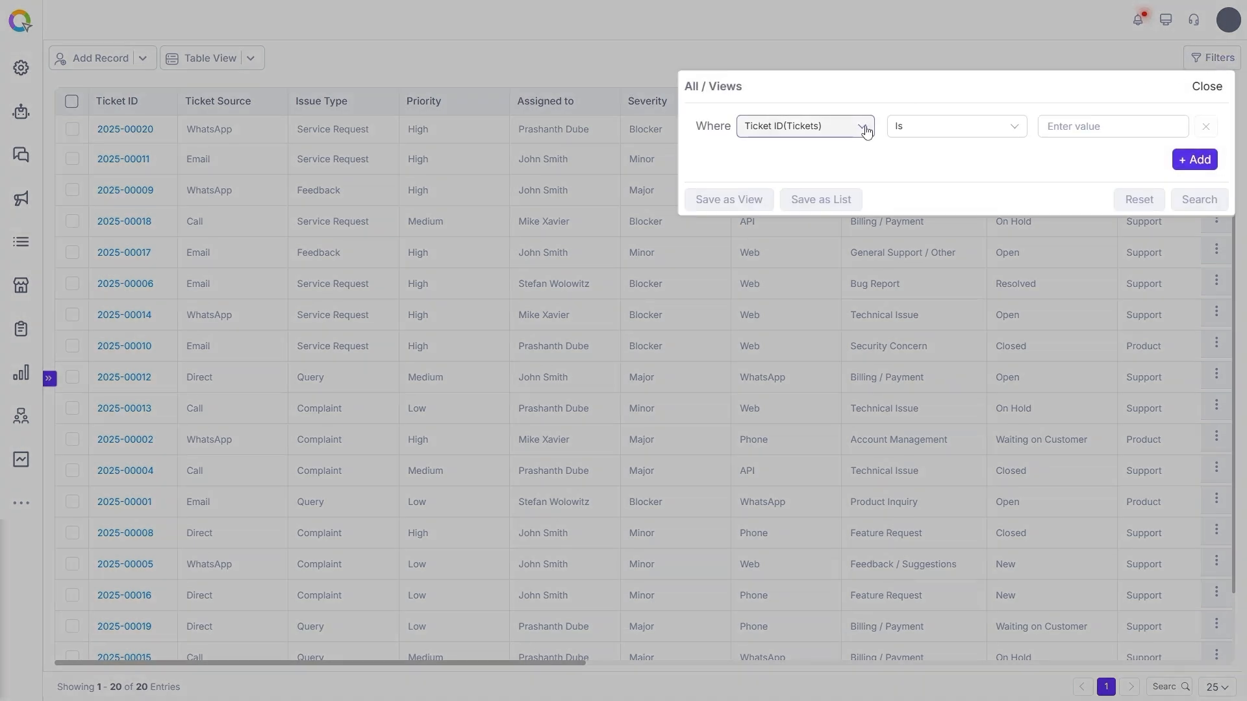
{"action": "left_click", "coordinate": [866, 131]}
{"action": "type", "text": "prio"}
{"action": "left_click", "coordinate": [770, 172]}
{"action": "left_click", "coordinate": [1099, 126]}
{"action": "left_click", "coordinate": [1053, 184]}
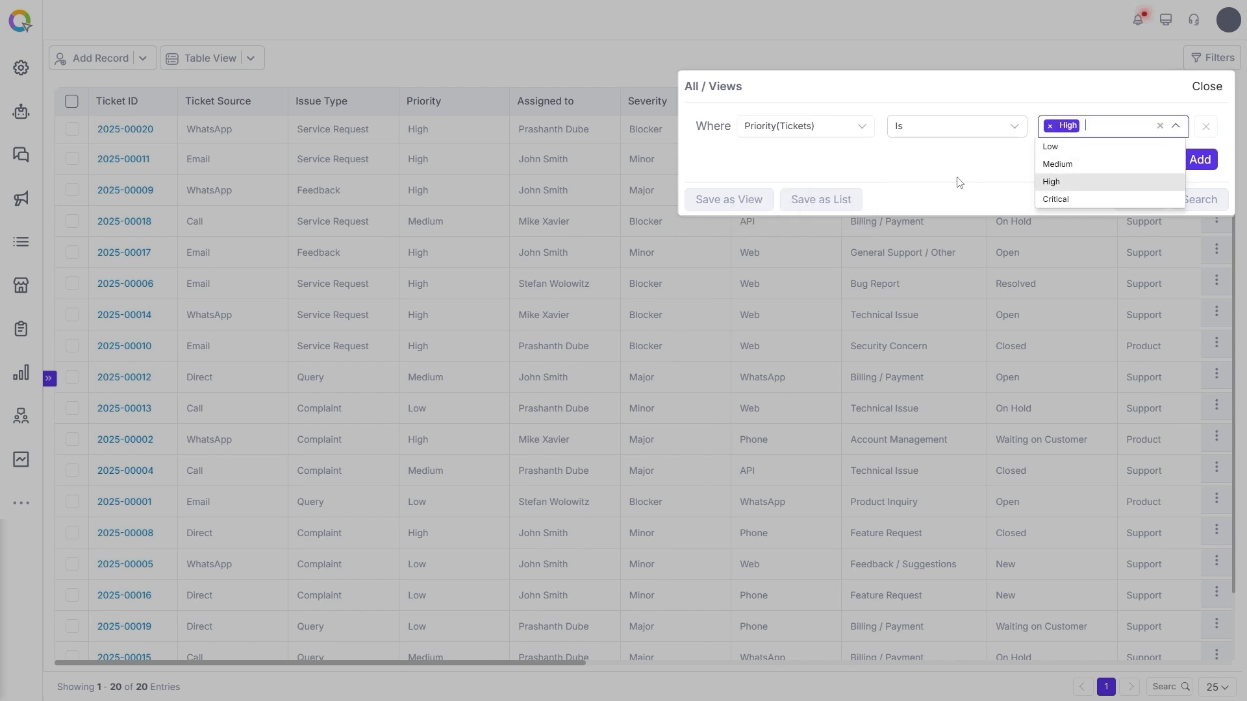
{"action": "left_click", "coordinate": [958, 181]}
Add an AND condition where Severity is Blocker and apply the filter to the ticket list.
{"action": "left_click", "coordinate": [1193, 160]}
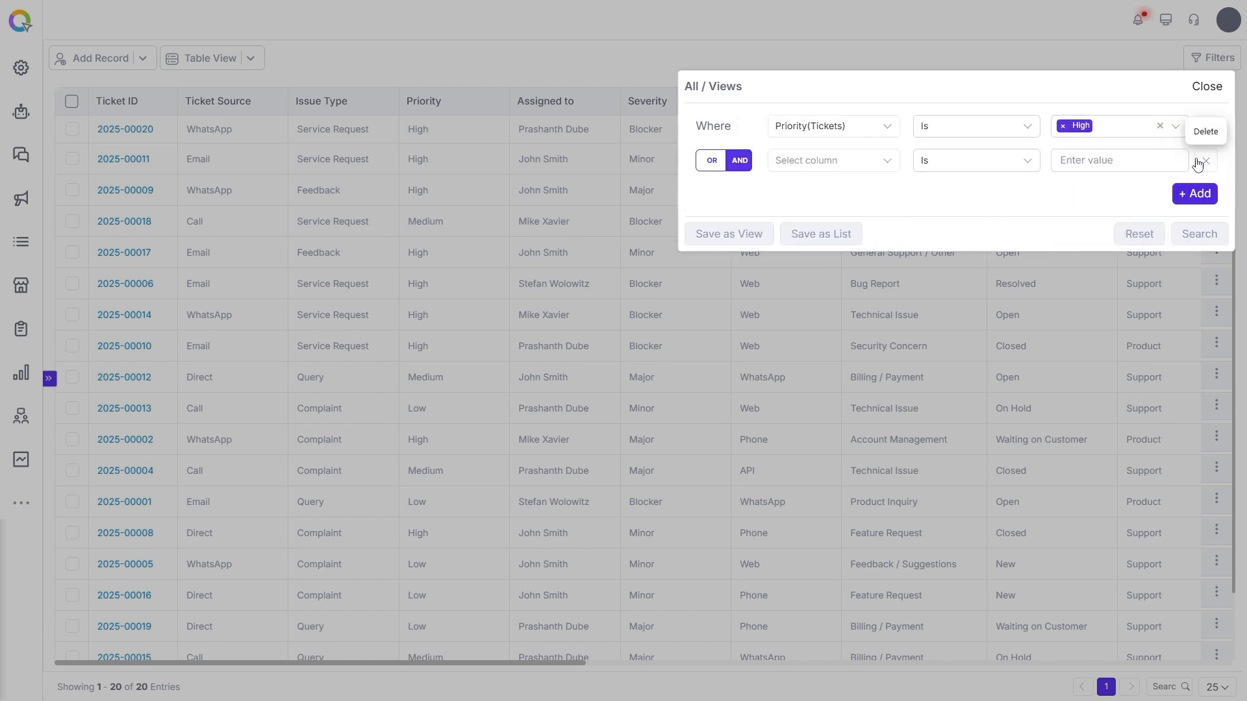
{"action": "left_click", "coordinate": [837, 165]}
{"action": "type", "text": "se"}
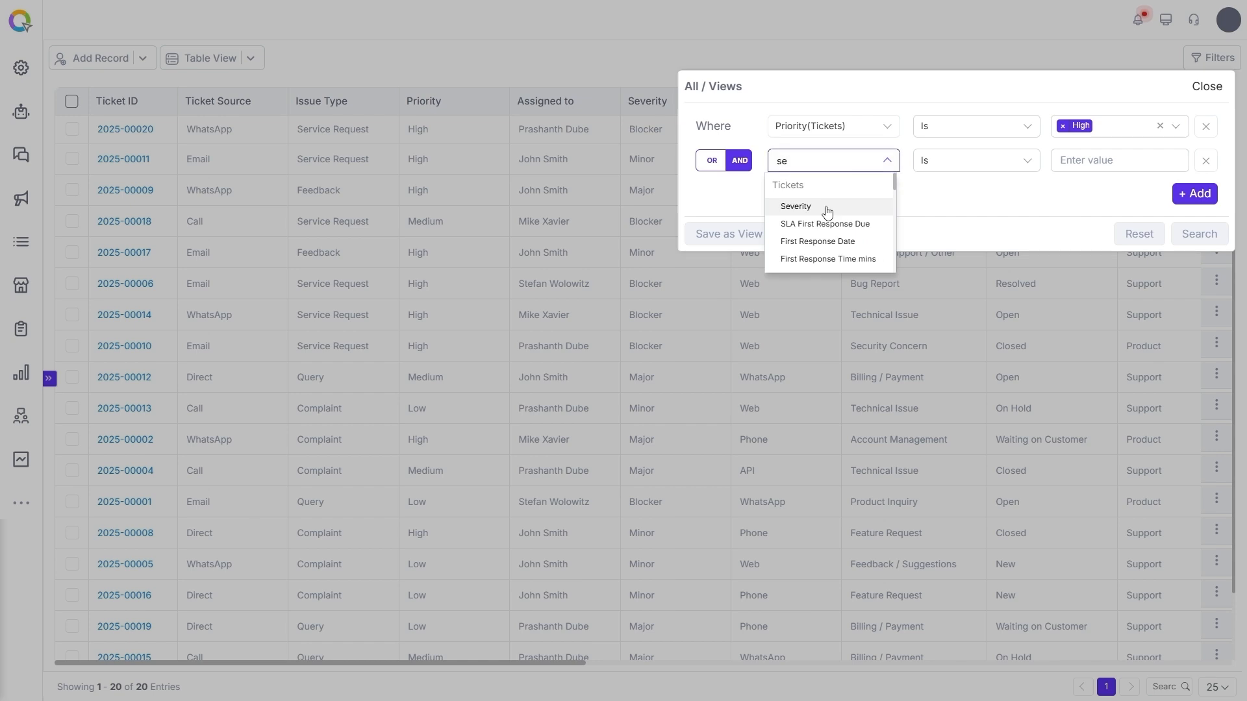
{"action": "left_click", "coordinate": [827, 206]}
{"action": "left_click", "coordinate": [1108, 160]}
{"action": "left_click", "coordinate": [1068, 215]}
{"action": "left_click", "coordinate": [972, 210]}
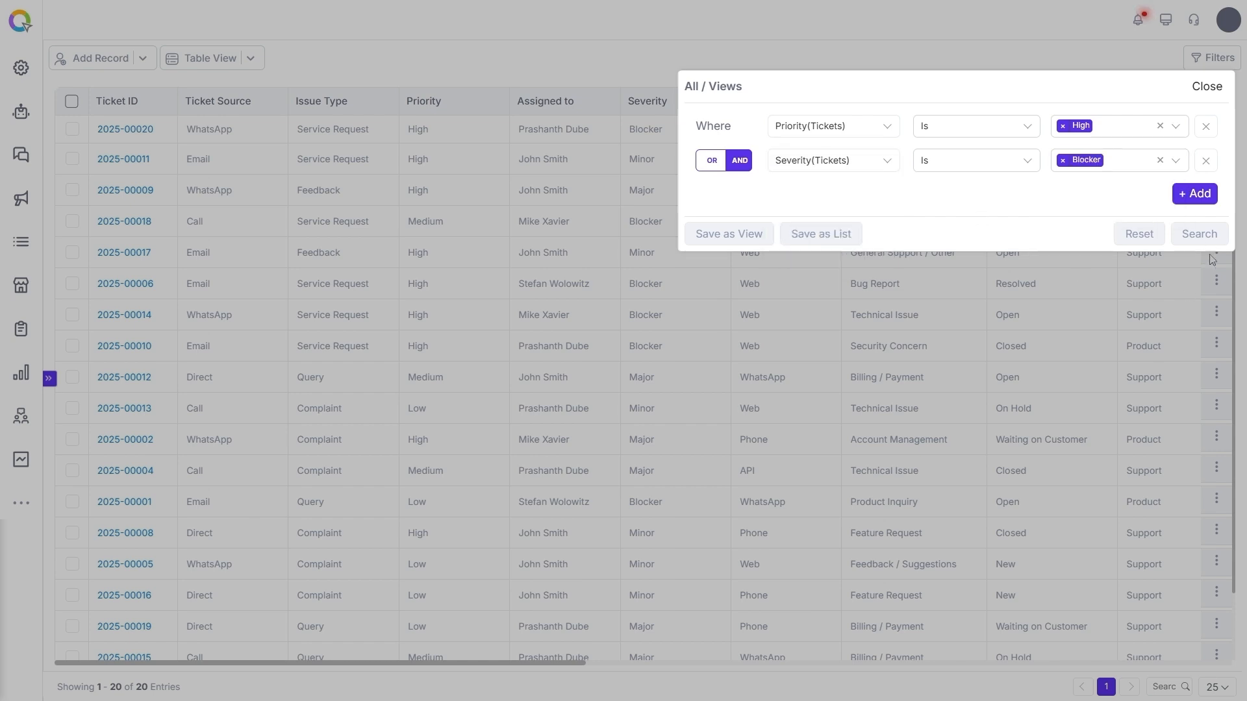
{"action": "left_click", "coordinate": [1200, 235]}
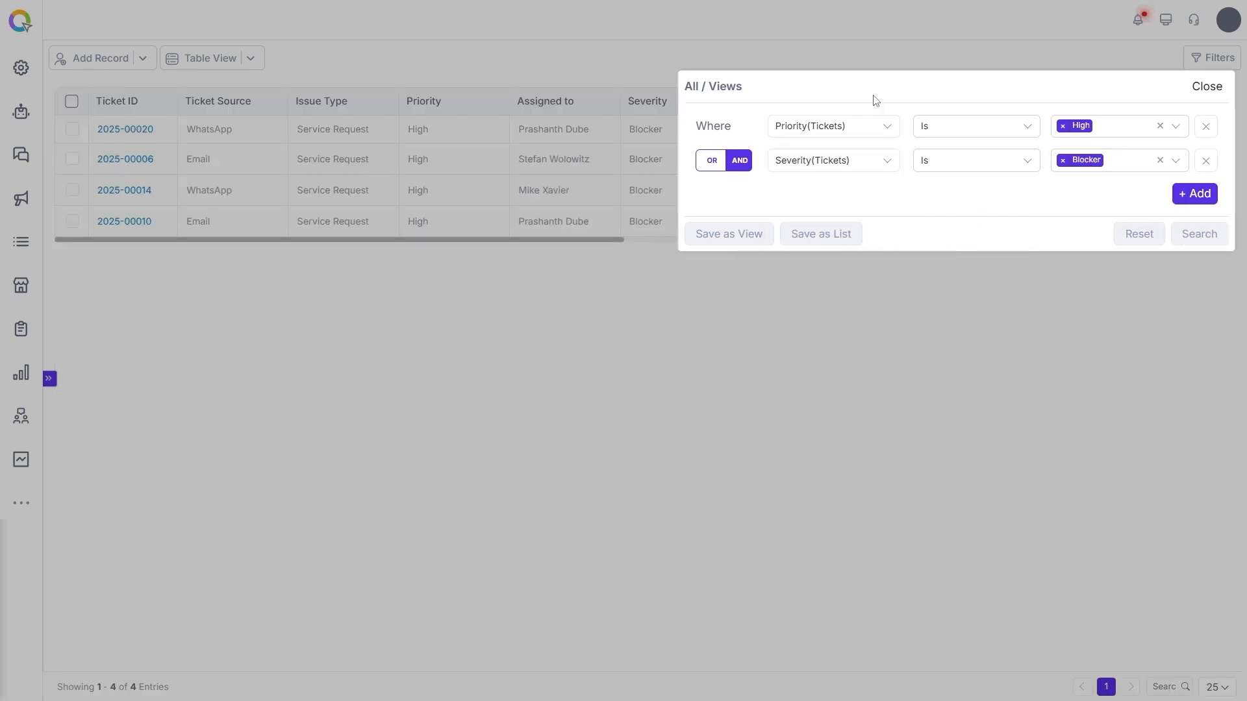
{"action": "left_click", "coordinate": [1207, 86]}
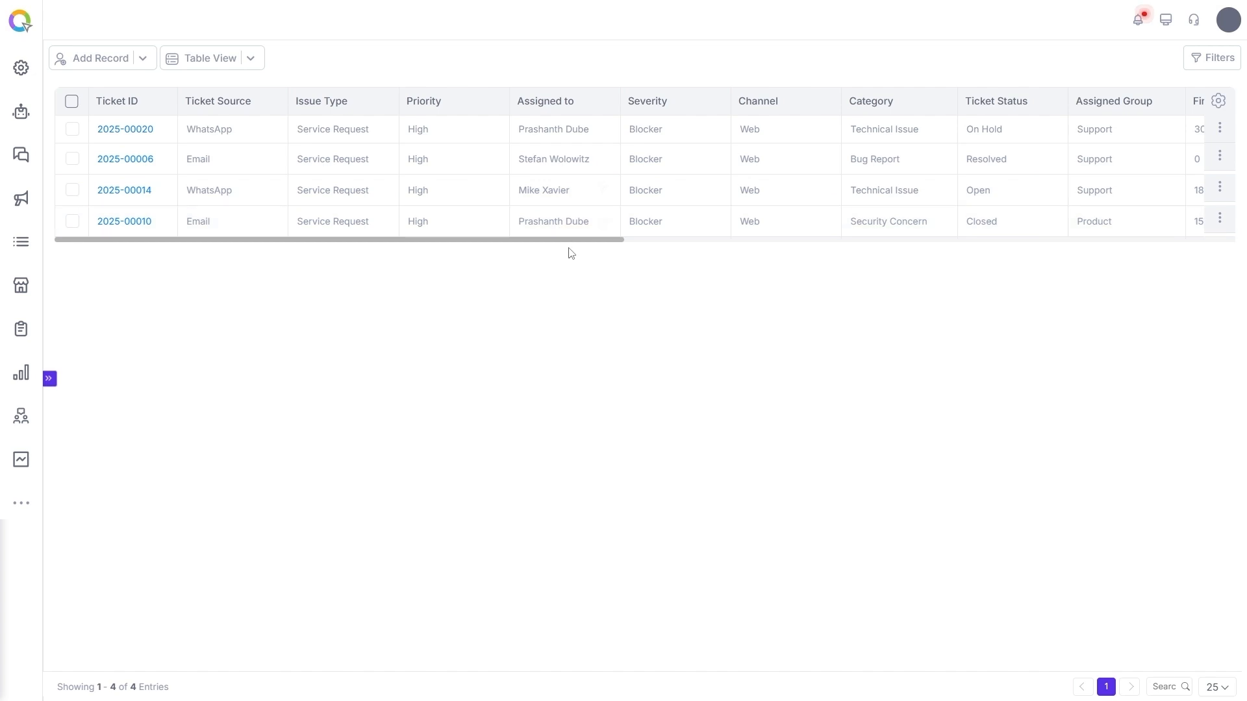
Select all filtered tickets and execute the rule "Assign tickets to the Support Manager when the priority is High" on them.
{"action": "left_click", "coordinate": [72, 101]}
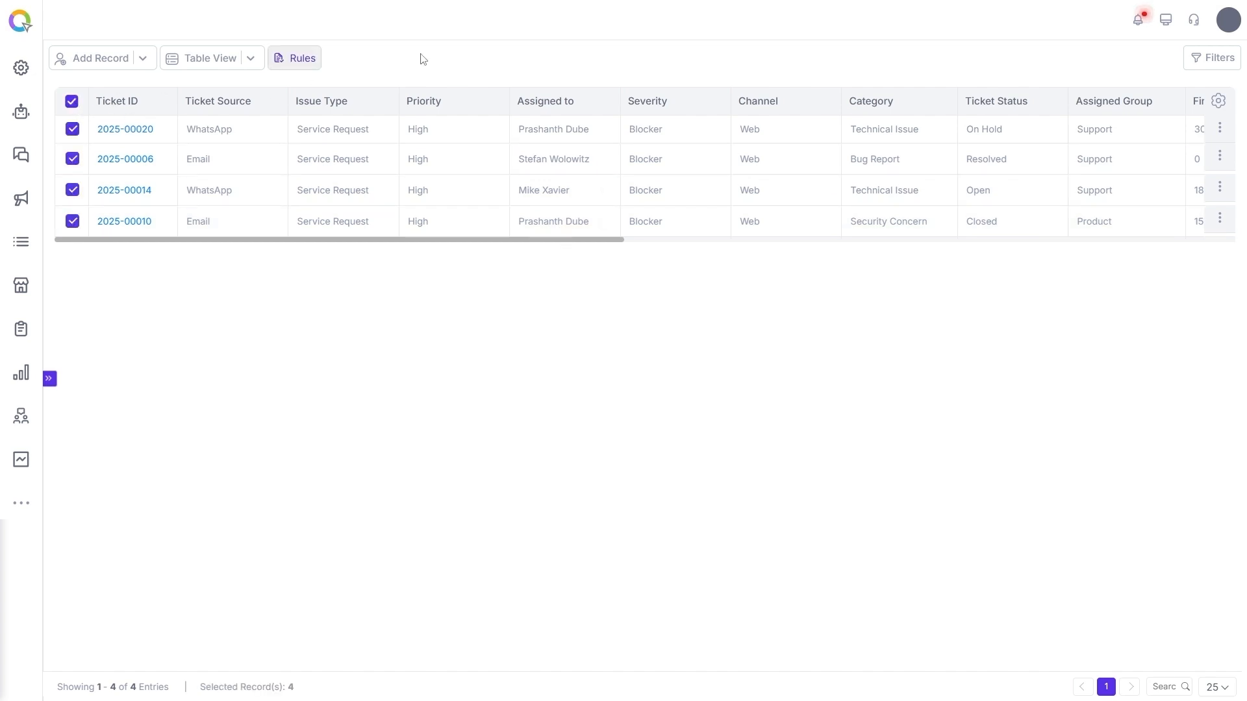
{"action": "left_click", "coordinate": [306, 61]}
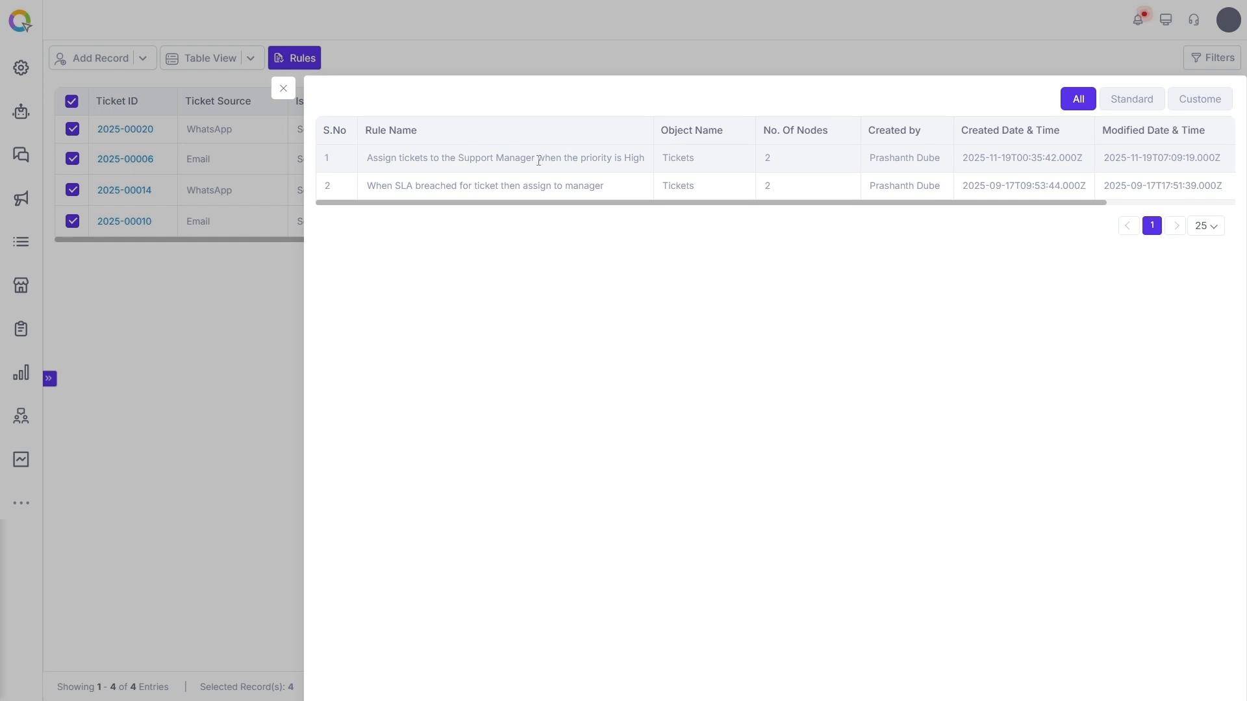
{"action": "left_click_drag", "start_coordinate": [718, 203], "coordinate": [909, 205]}
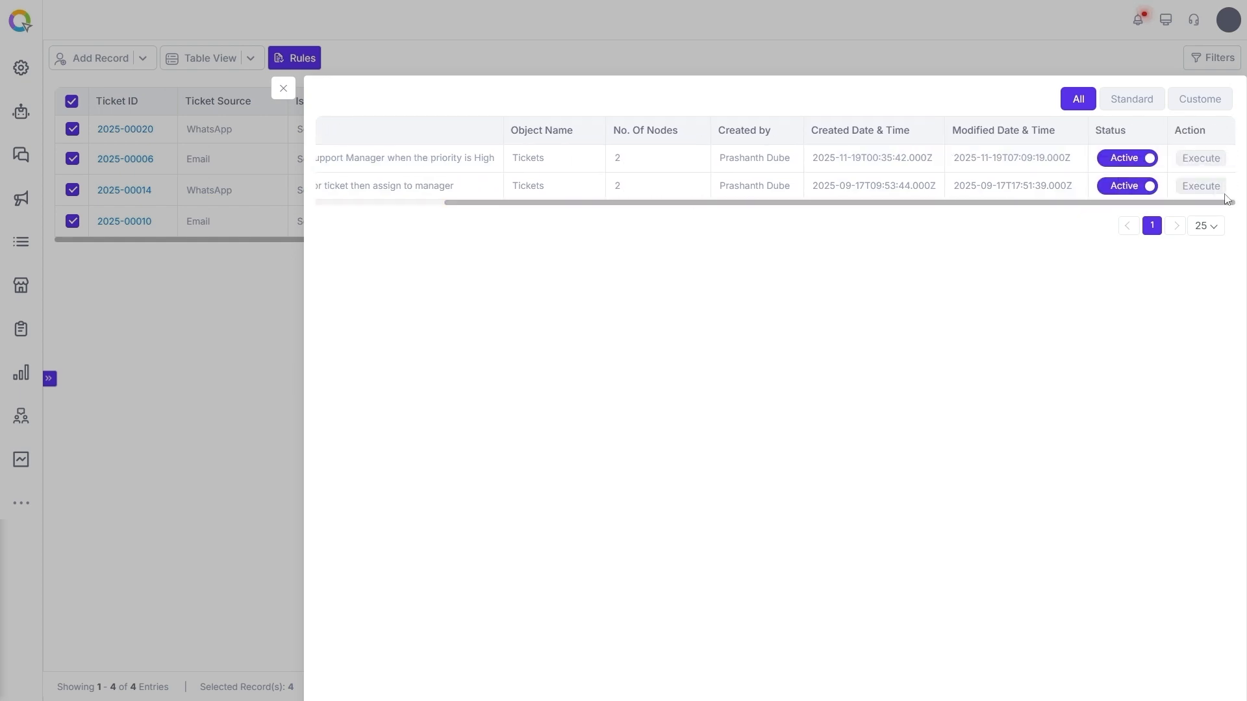
{"action": "left_click", "coordinate": [1201, 160]}
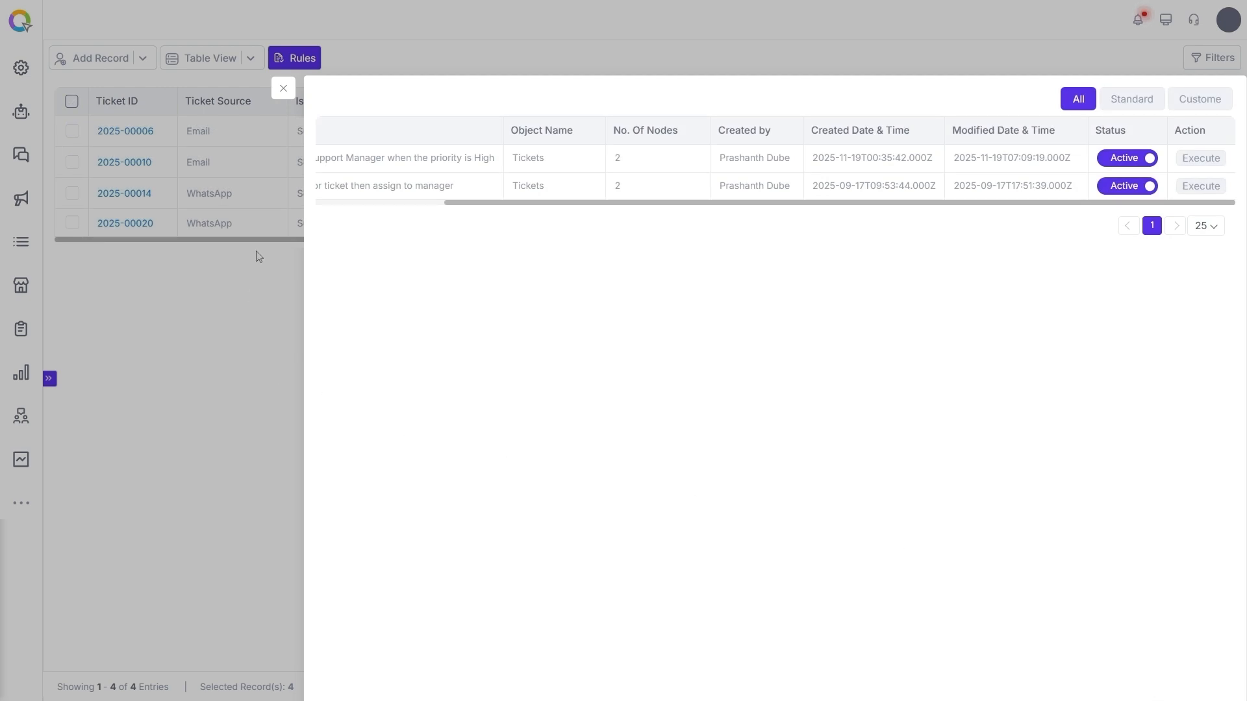
{"action": "left_click", "coordinate": [284, 90]}
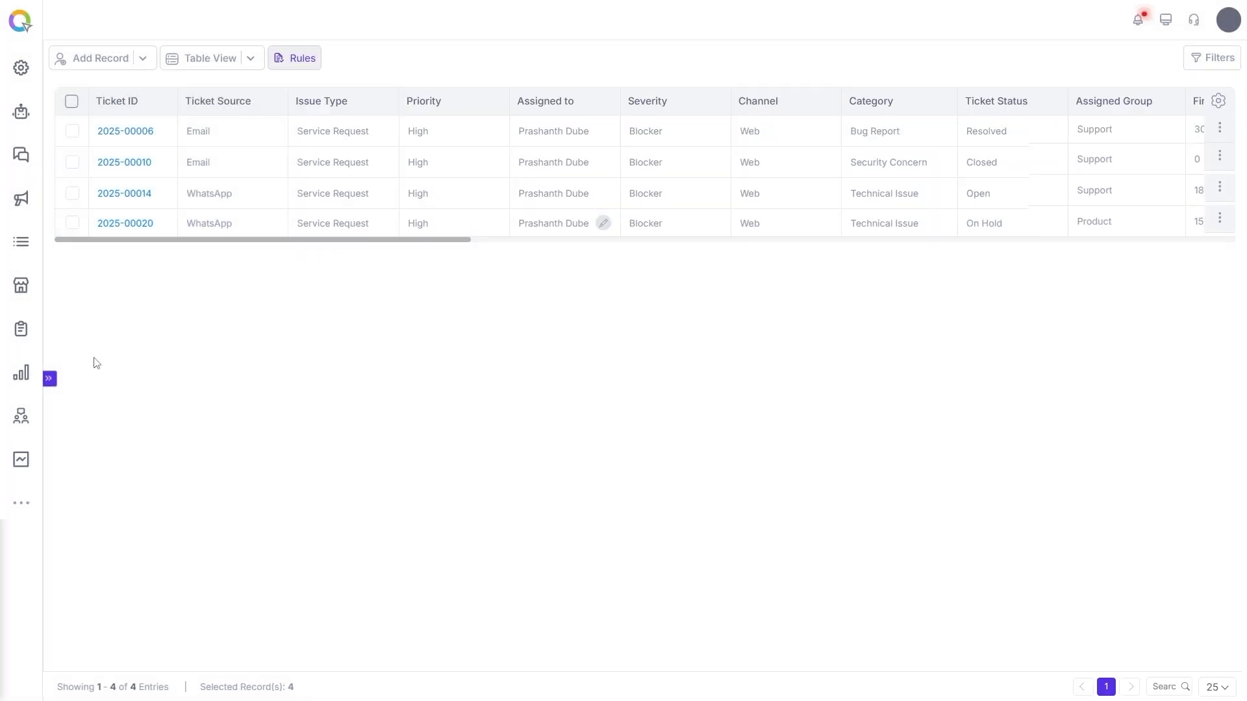
Open the first listed ticket's history and examine the rule execution and earlier update entries.
{"action": "left_click", "coordinate": [50, 379]}
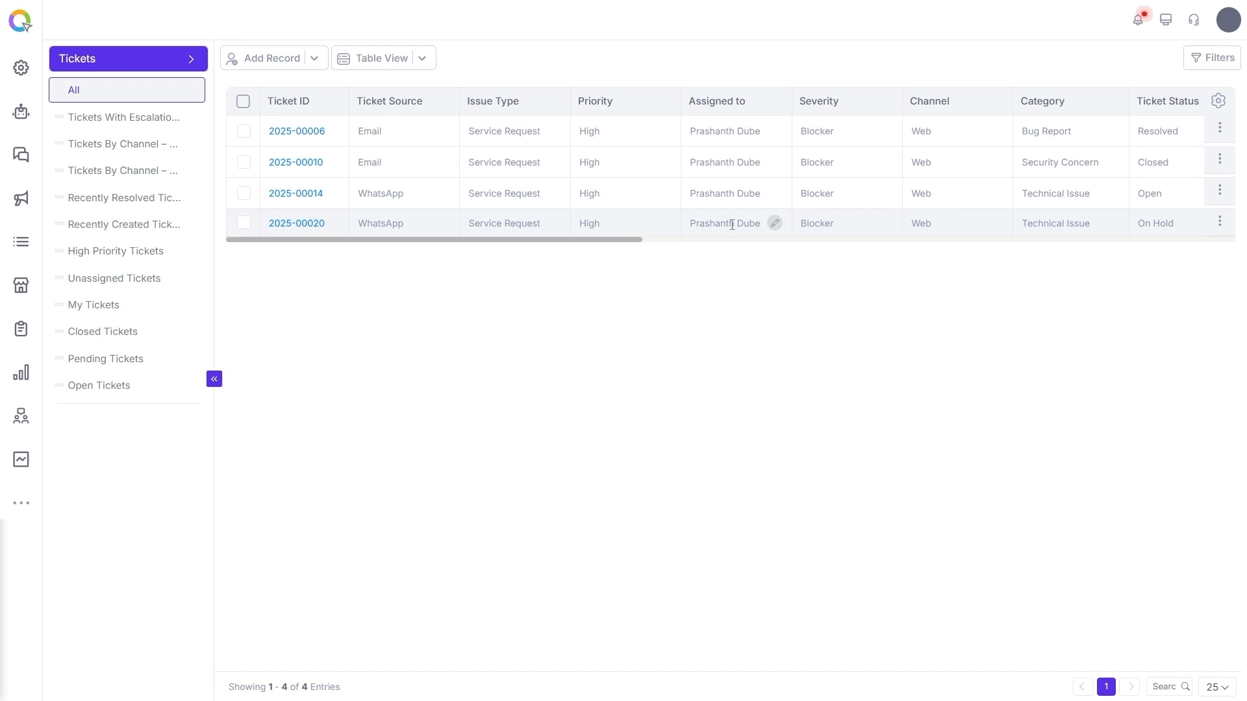
{"action": "left_click", "coordinate": [244, 130]}
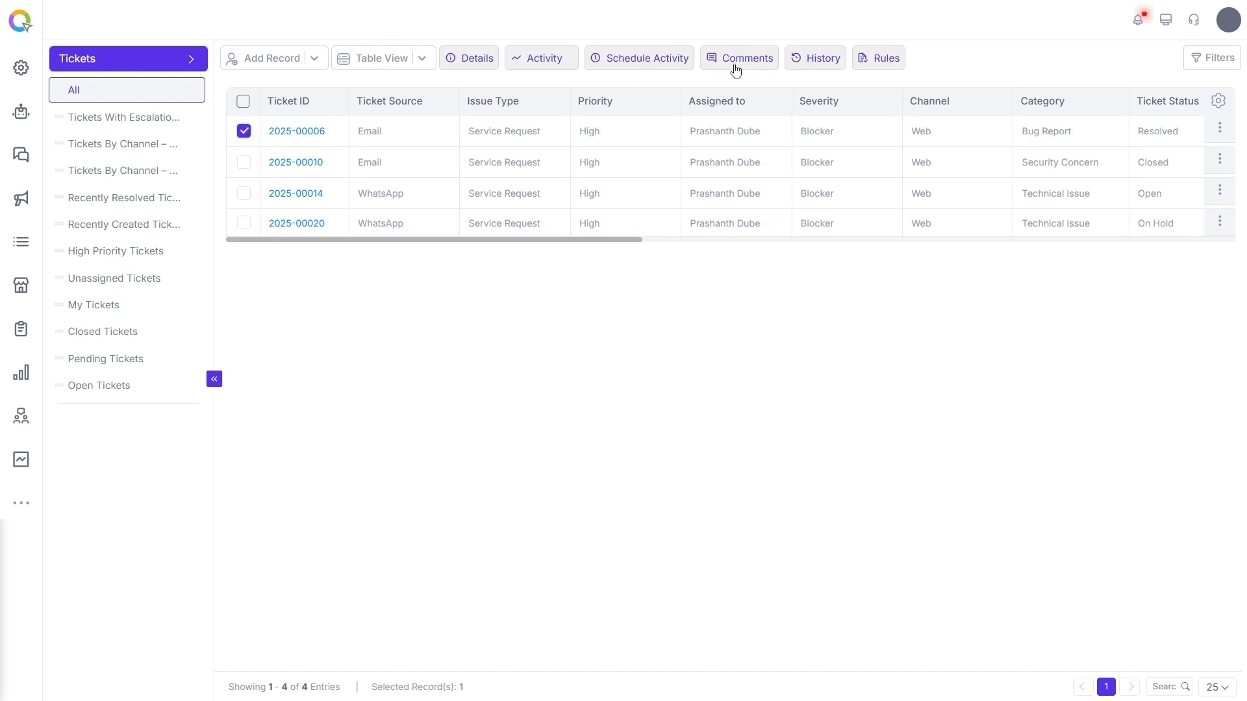
{"action": "left_click", "coordinate": [813, 57]}
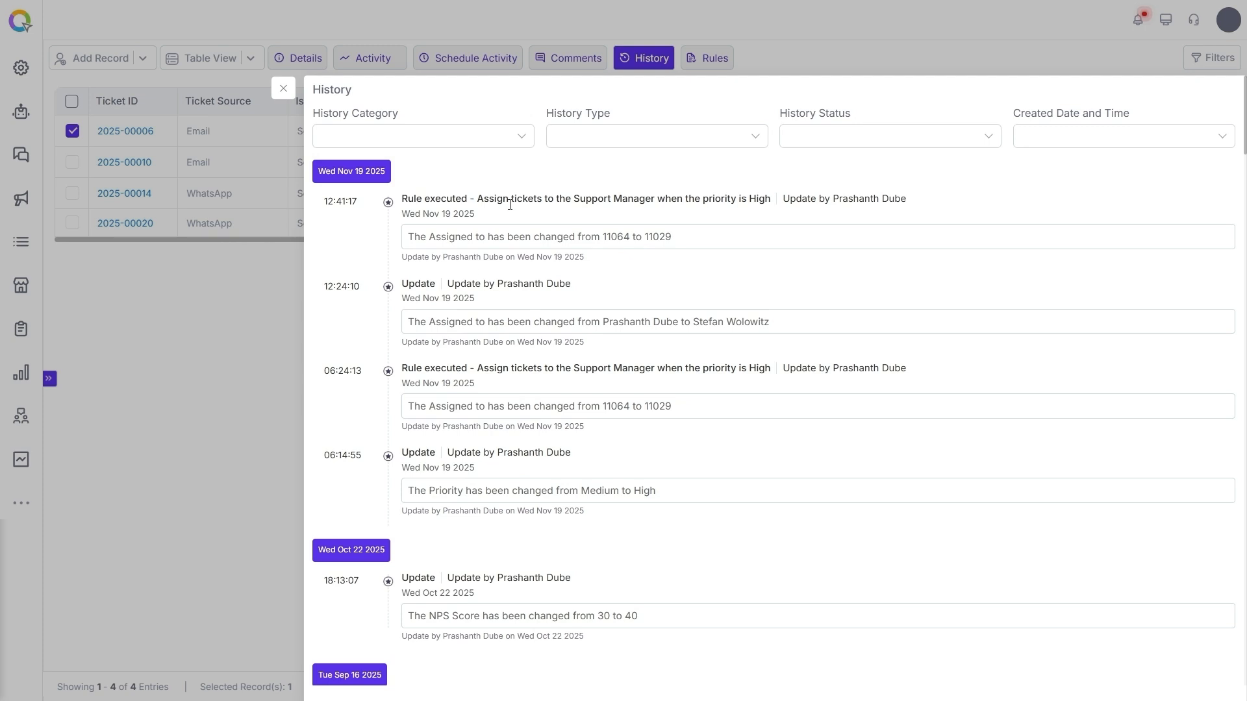
{"action": "left_click_drag", "start_coordinate": [477, 199], "coordinate": [924, 205]}
{"action": "scroll", "coordinate": [723, 291], "scroll_direction": "down", "scroll_amount": 2}
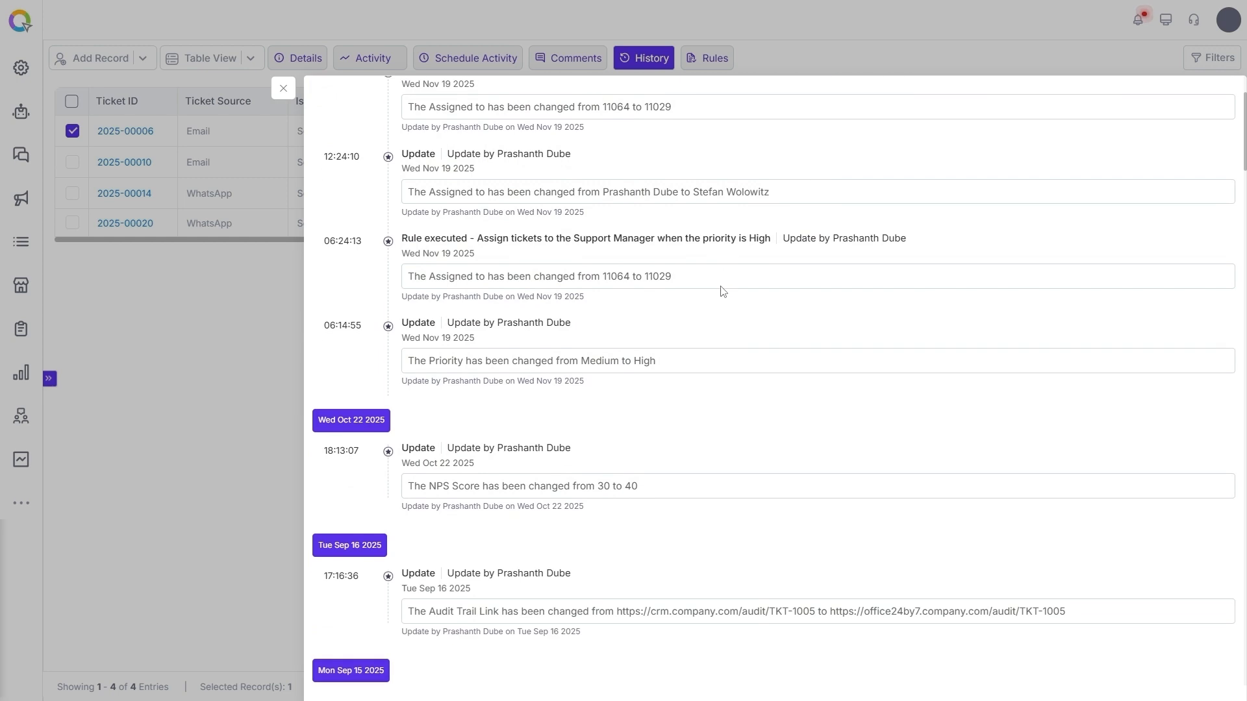
{"action": "scroll", "coordinate": [723, 290], "scroll_direction": "down", "scroll_amount": 5}
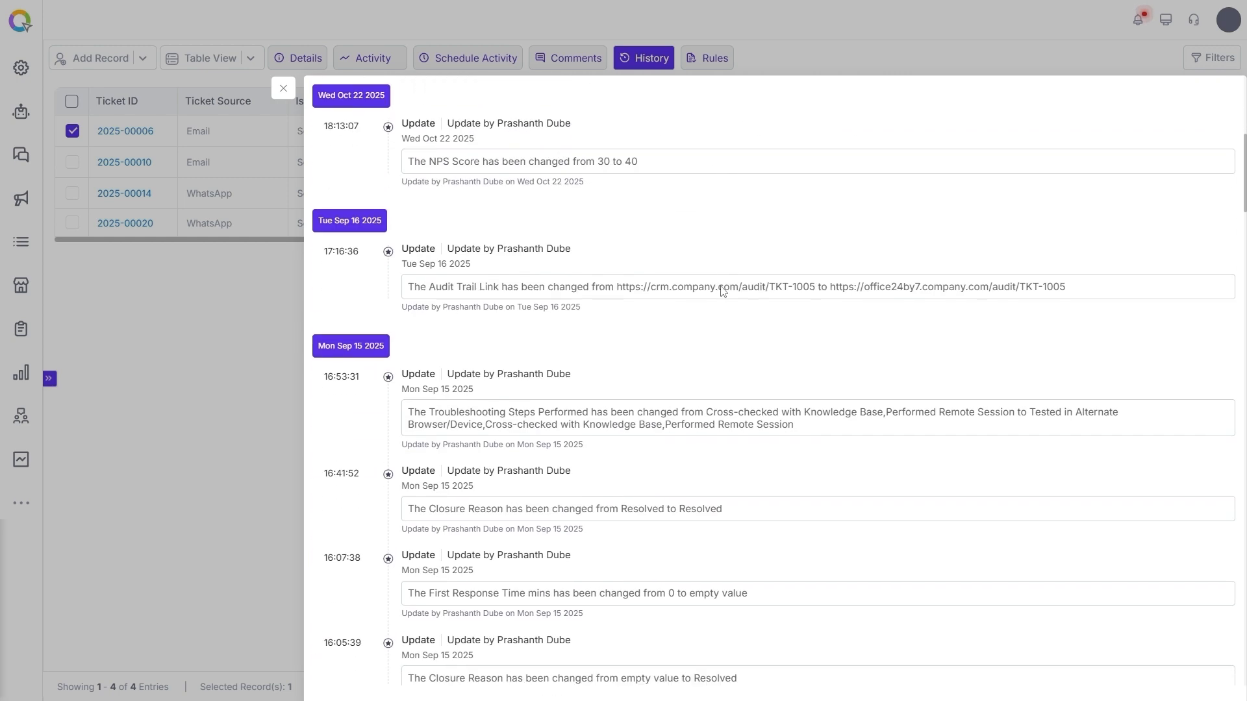